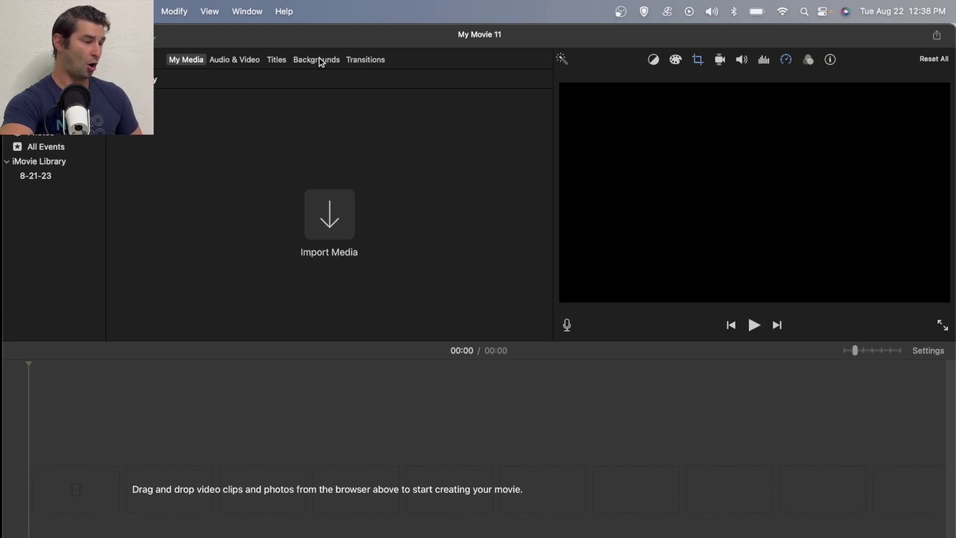
- Add the square cover JPG from the desktop to the start of the empty movie timeline
{"action": "left_click_drag", "start_coordinate": [291, 41], "coordinate": [478, 39]}
{"action": "left_click_drag", "start_coordinate": [145, 120], "coordinate": [267, 490]}
{"action": "left_click_drag", "start_coordinate": [438, 40], "coordinate": [246, 15]}
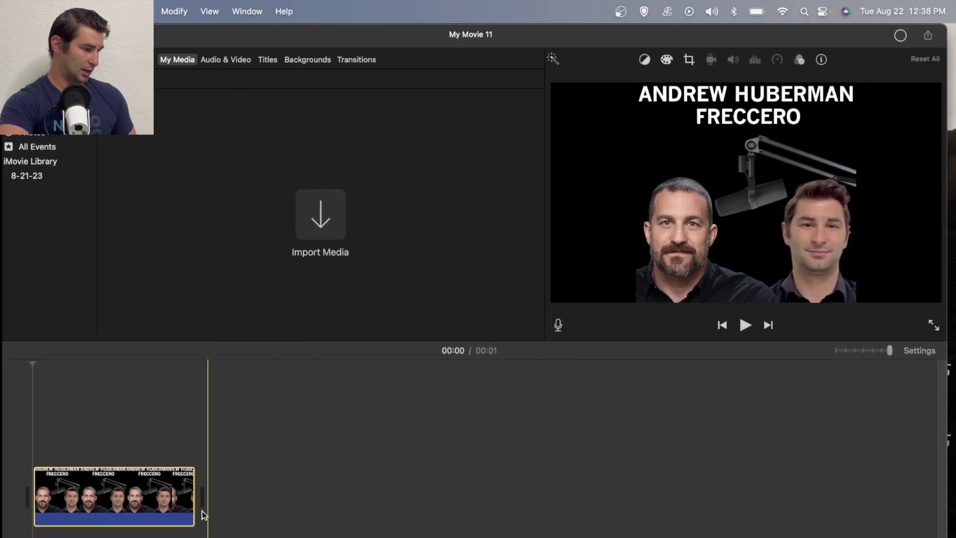
- Extend the cover image clip in the timeline to a duration of about 4:36
{"action": "left_click_drag", "start_coordinate": [196, 498], "coordinate": [586, 498]}
{"action": "left_click_drag", "start_coordinate": [856, 346], "coordinate": [846, 345]}
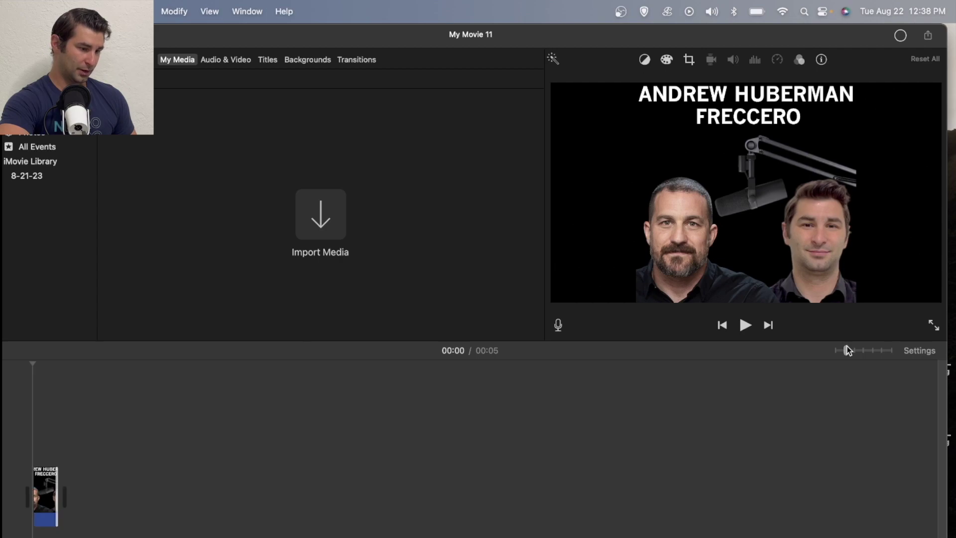
{"action": "left_click_drag", "start_coordinate": [56, 495], "coordinate": [178, 495]}
{"action": "left_click", "coordinate": [176, 476]}
{"action": "left_click_drag", "start_coordinate": [175, 476], "coordinate": [690, 493]}
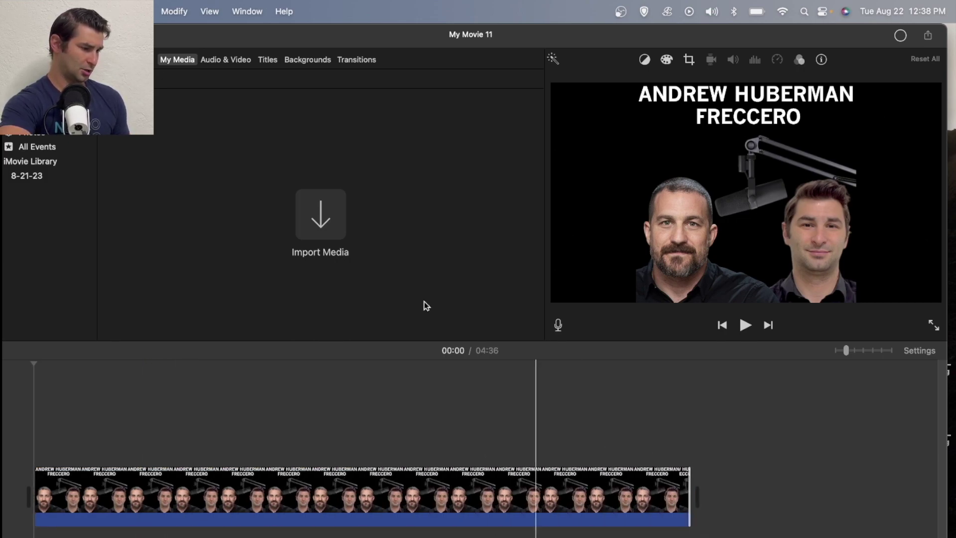
- Add the AndrewHubermanDopamine.wav audio file from the desktop beneath the image clip, starting at the beginning of the movie
{"action": "left_click_drag", "start_coordinate": [226, 34], "coordinate": [387, 34]}
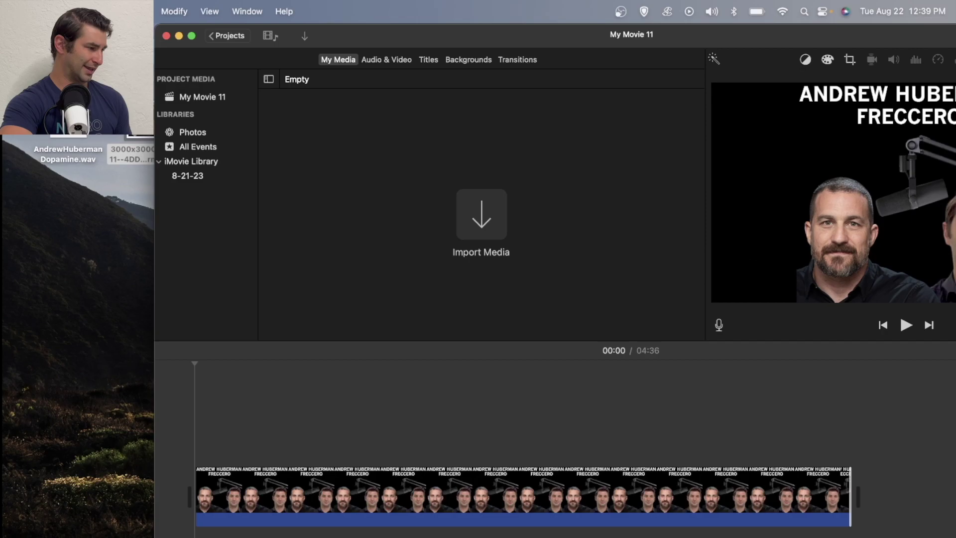
{"action": "left_click_drag", "start_coordinate": [69, 124], "coordinate": [219, 531]}
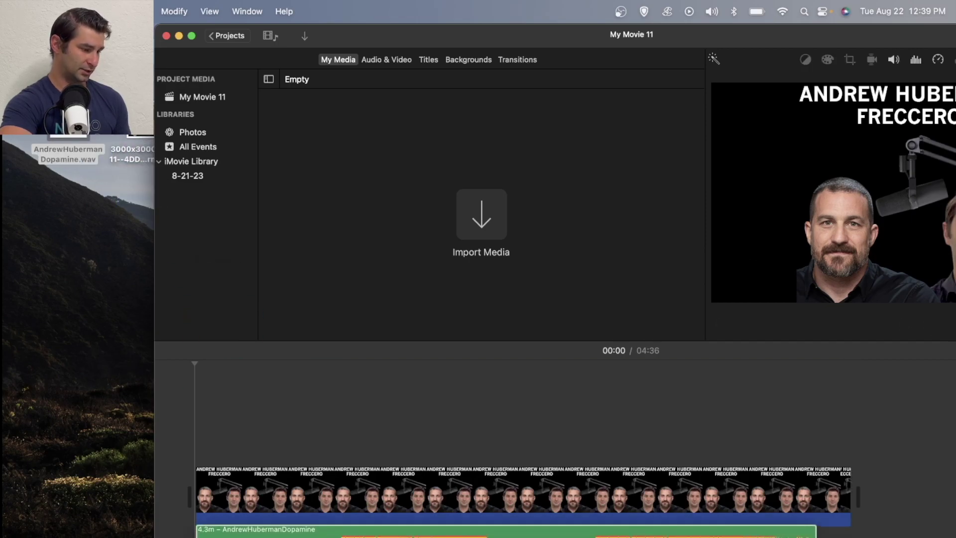
{"action": "left_click_drag", "start_coordinate": [418, 35], "coordinate": [263, 20]}
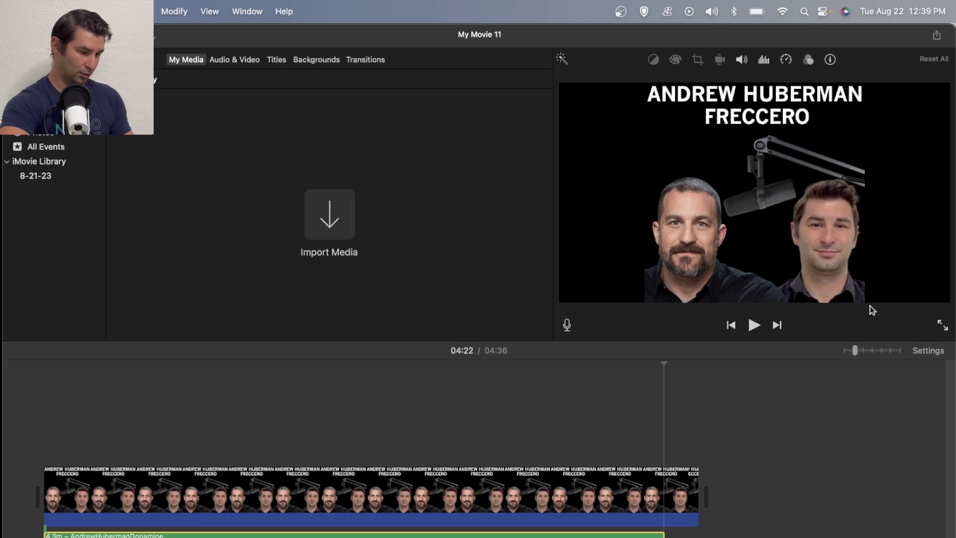
- Split the image clip at 04:22, where the audio ends, and delete the leftover piece
{"action": "left_click", "coordinate": [668, 502]}
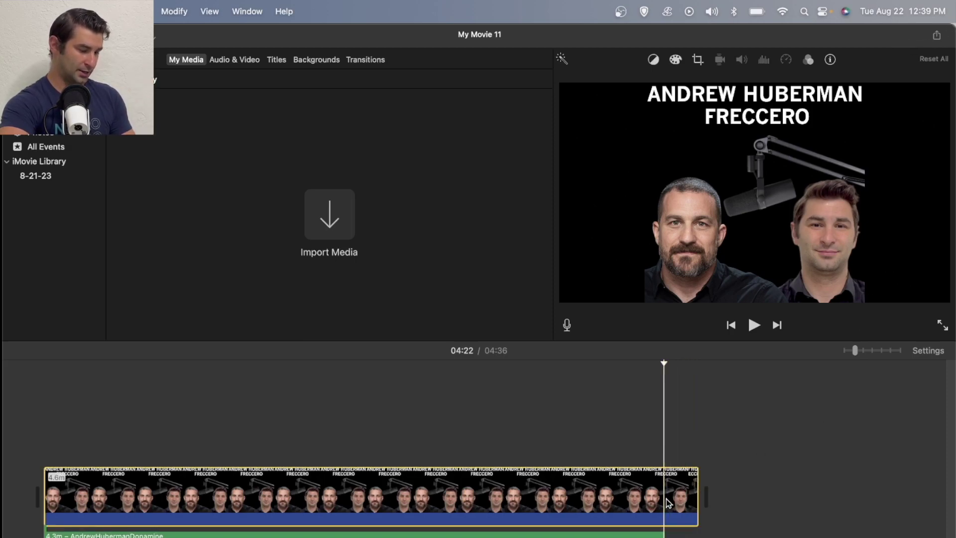
{"action": "key", "text": "super+b"}
{"action": "left_click", "coordinate": [683, 501]}
{"action": "key", "text": "Delete"}
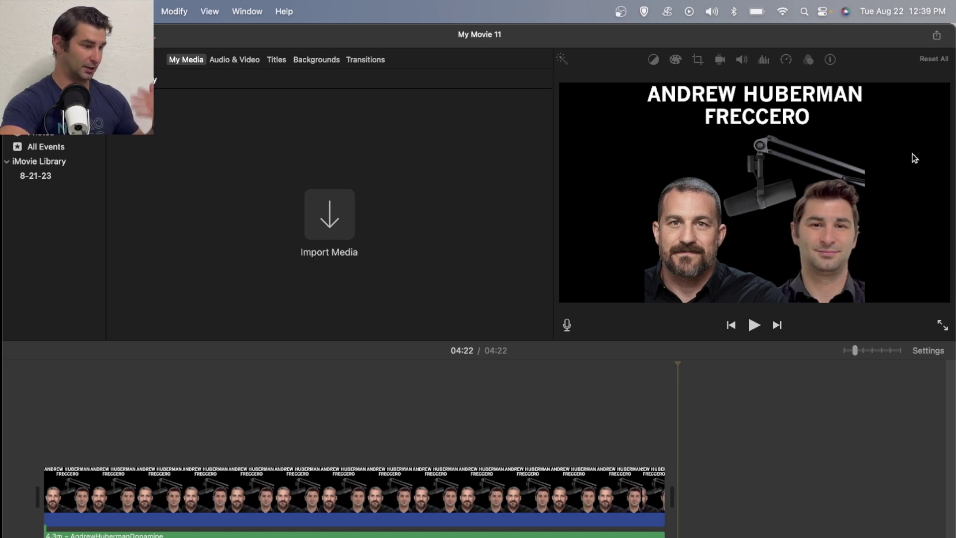
- Export the movie as a video and audio file at 1080p, High quality and Faster compression, and check the export progress
{"action": "left_click", "coordinate": [937, 35]}
{"action": "left_click", "coordinate": [911, 135]}
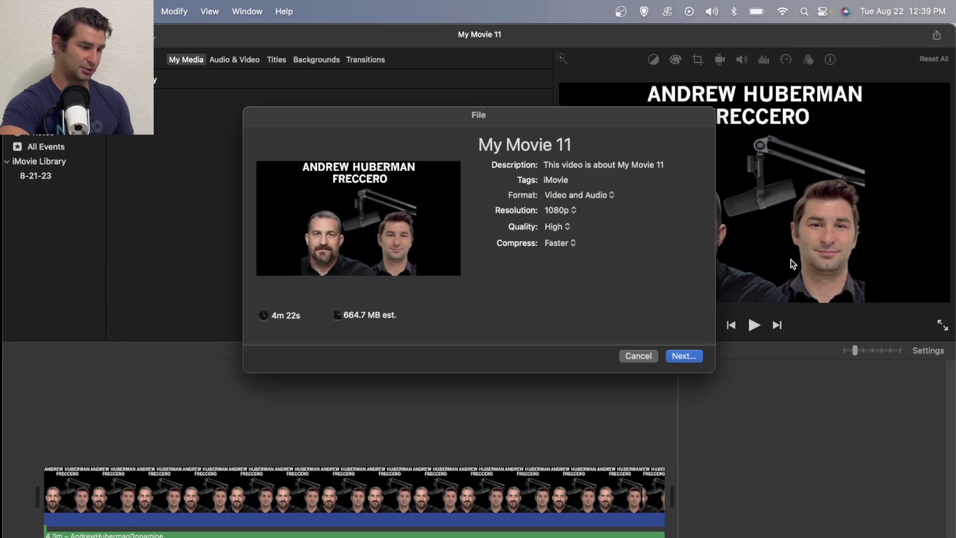
{"action": "left_click", "coordinate": [683, 356]}
{"action": "type", "text": "aung"}
{"action": "key", "text": "Return"}
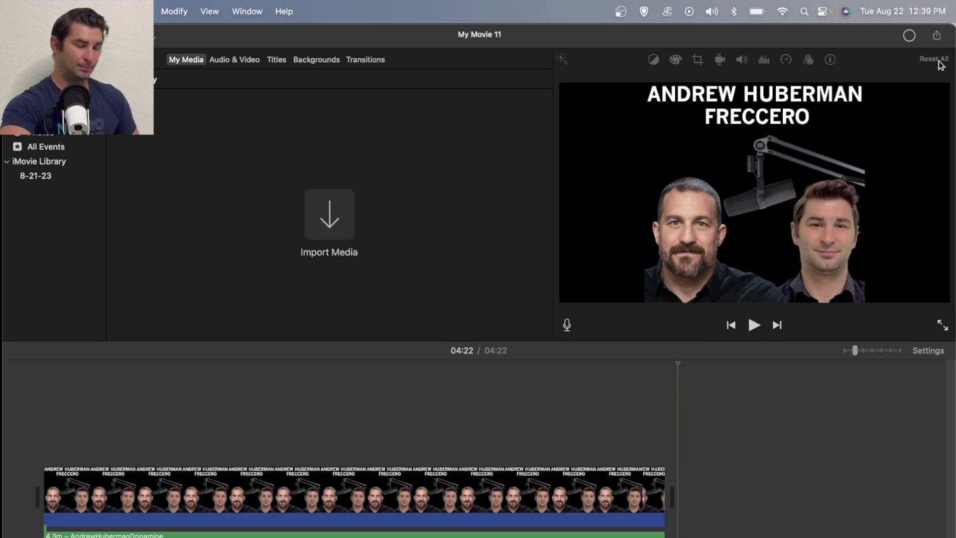
{"action": "left_click", "coordinate": [908, 36]}
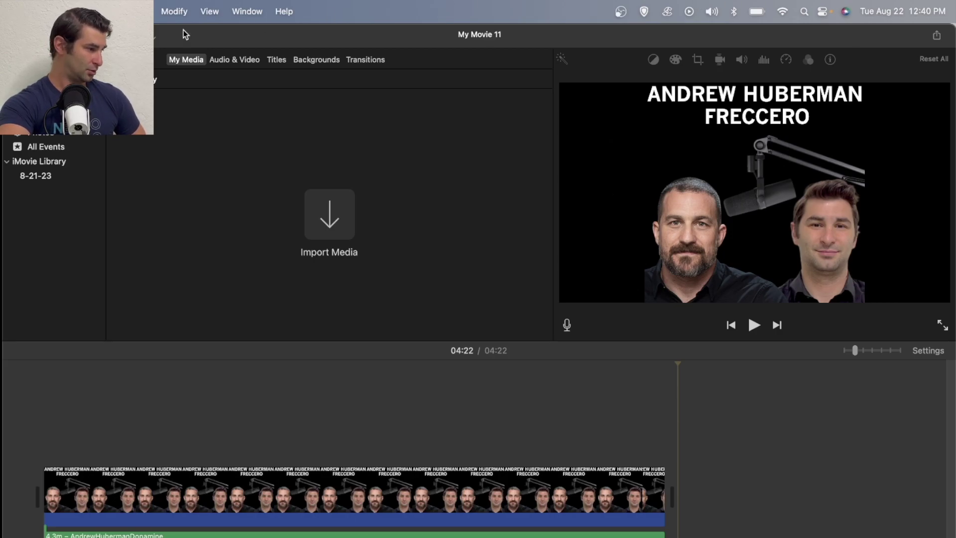
- Open the exported My Movie 11 video from the desktop, preview it from about 1:58, and close the player
{"action": "key", "text": "super+m"}
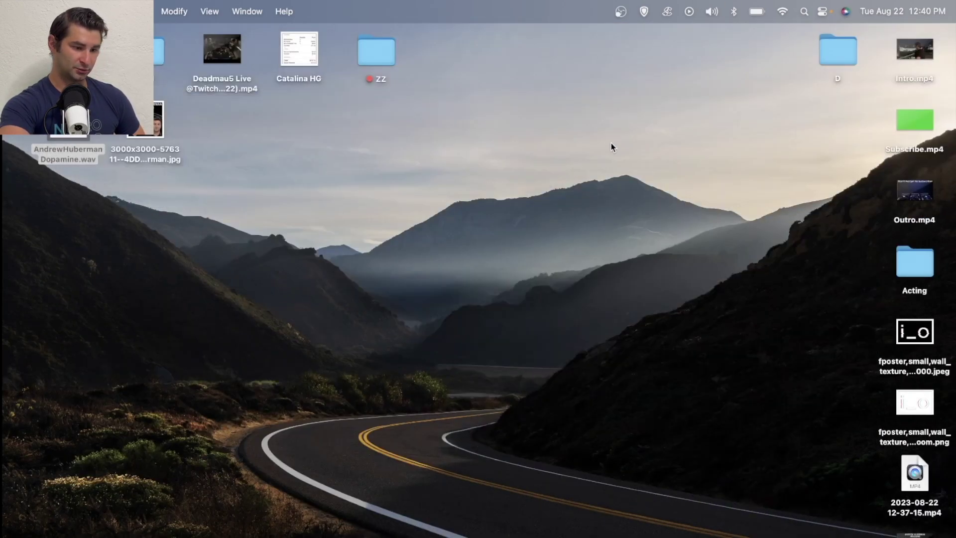
{"action": "double_click", "coordinate": [914, 536]}
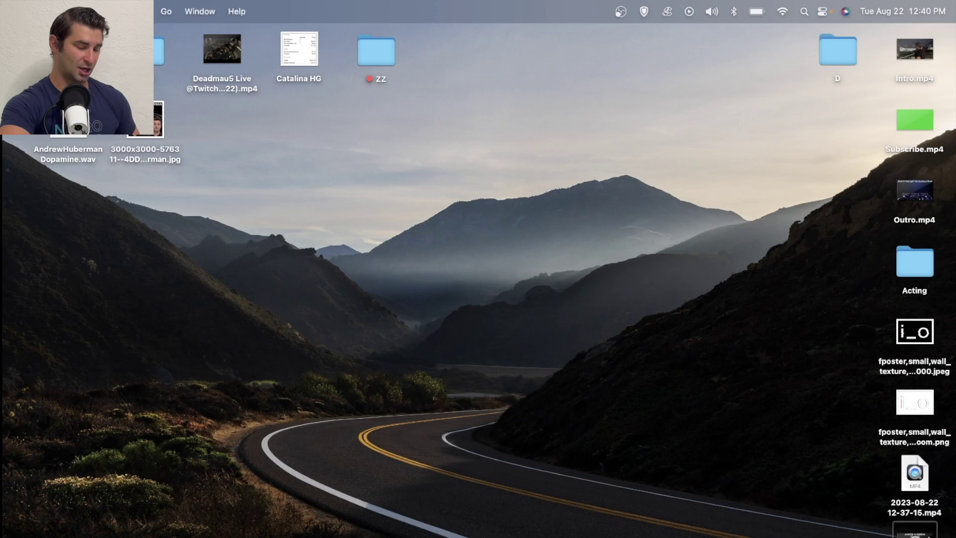
{"action": "key", "text": "space"}
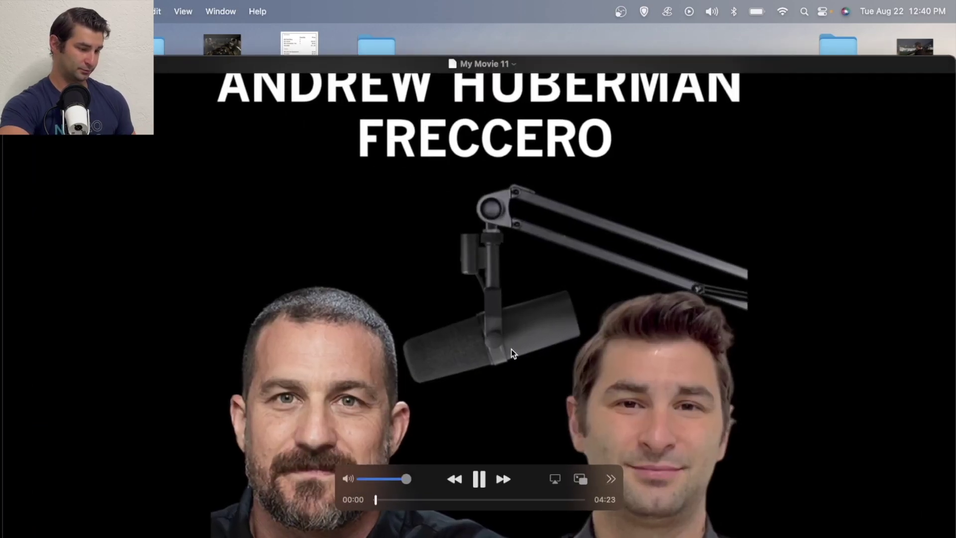
{"action": "left_click", "coordinate": [468, 500]}
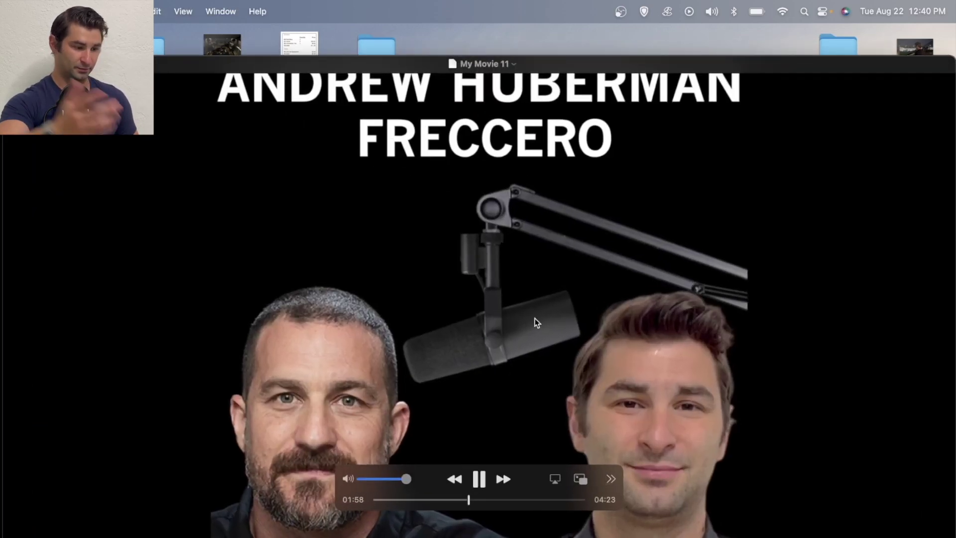
{"action": "key", "text": "space"}
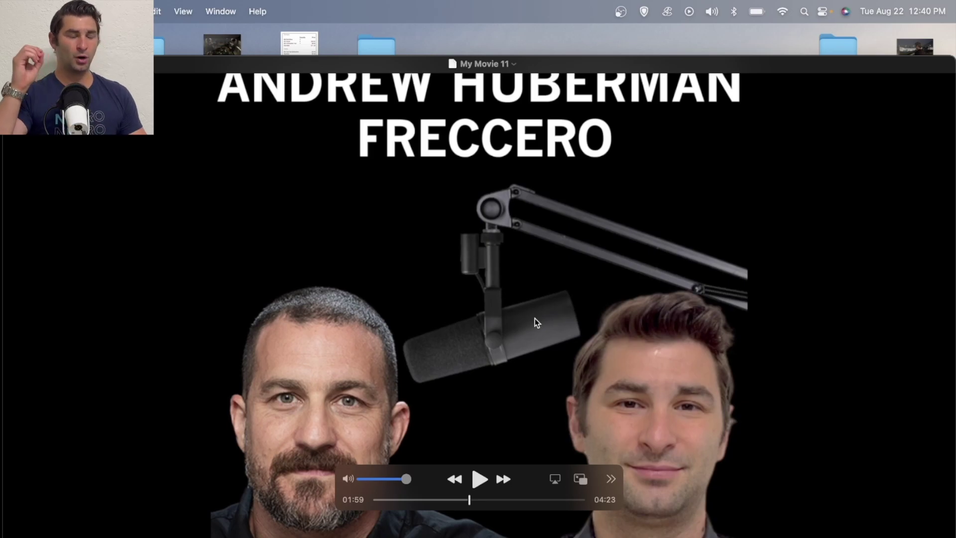
{"action": "key", "text": "super+q"}
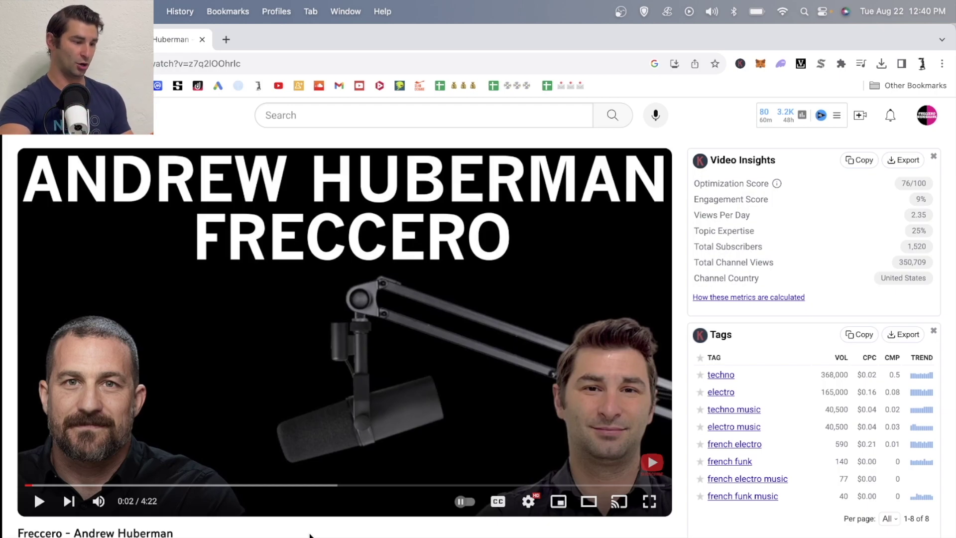
- Open the square cover JPG from the desktop to view it at full extent, close it, and return to the YouTube video in the browser
{"action": "left_click_drag", "start_coordinate": [301, 39], "coordinate": [330, 259]}
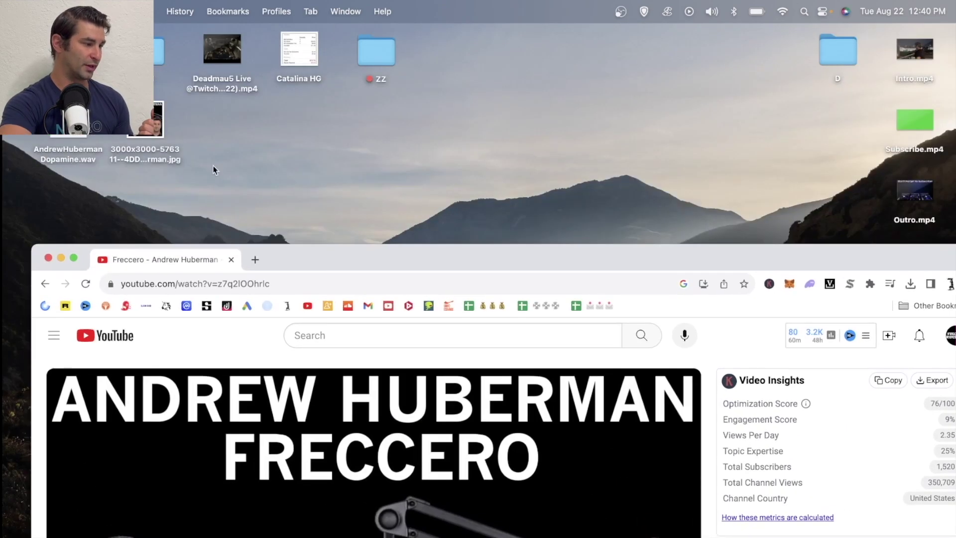
{"action": "double_click", "coordinate": [145, 122]}
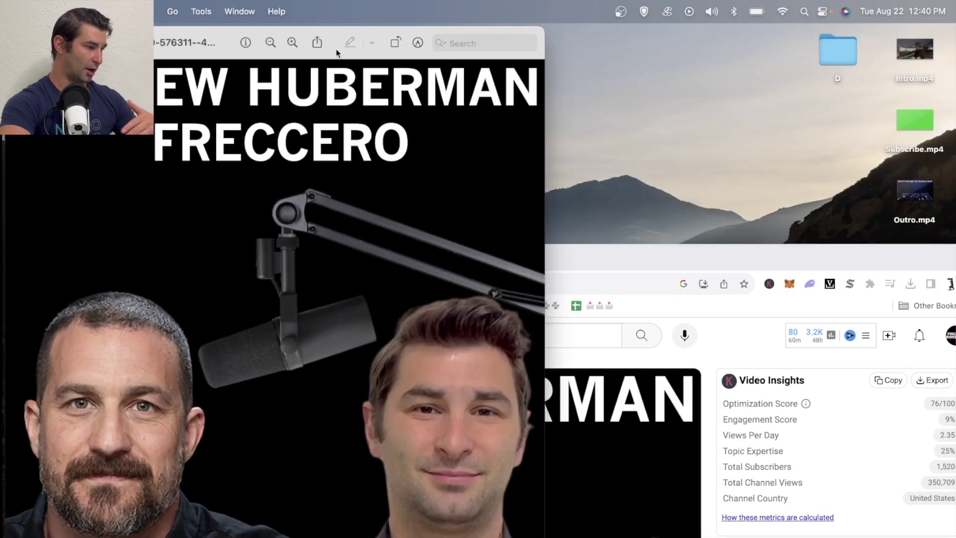
{"action": "left_click", "coordinate": [269, 42]}
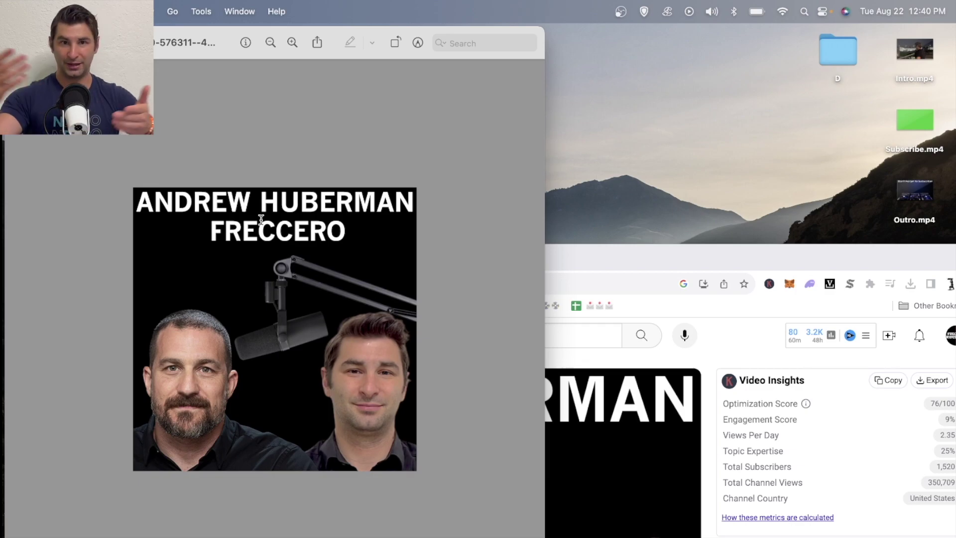
{"action": "key", "text": "super+w"}
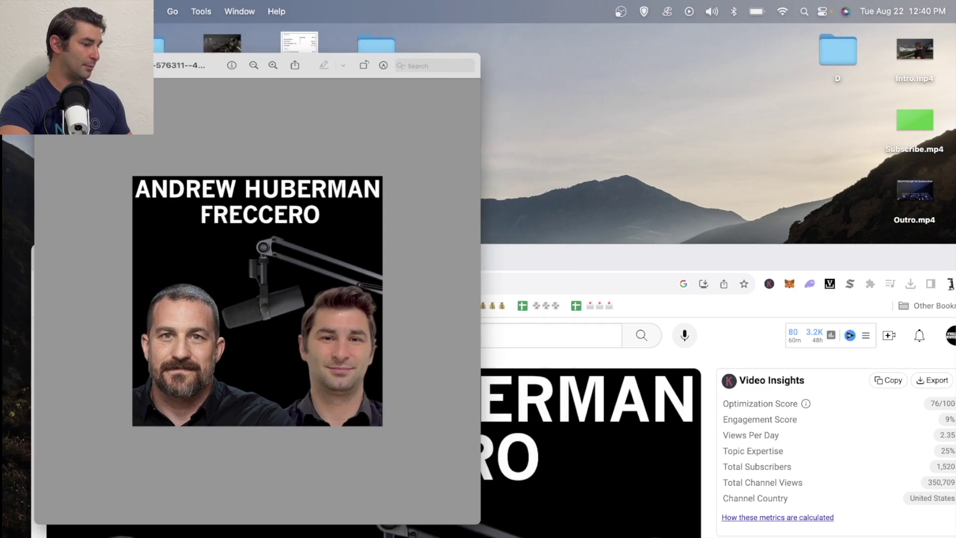
{"action": "left_click", "coordinate": [469, 261]}
{"action": "left_click_drag", "start_coordinate": [469, 261], "coordinate": [438, 33]}
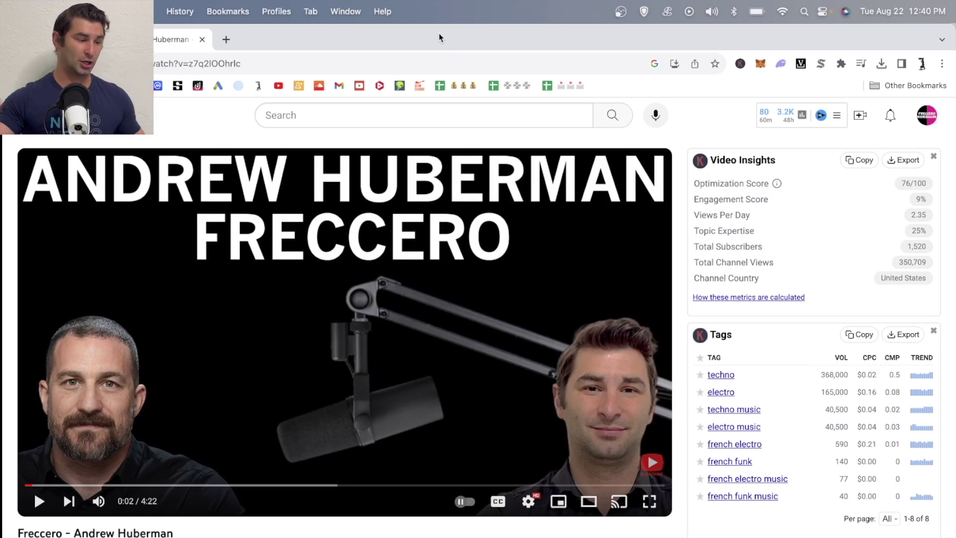
{"action": "left_click", "coordinate": [230, 44]}
{"action": "type", "text": "studio"}
{"action": "key", "text": "Return"}
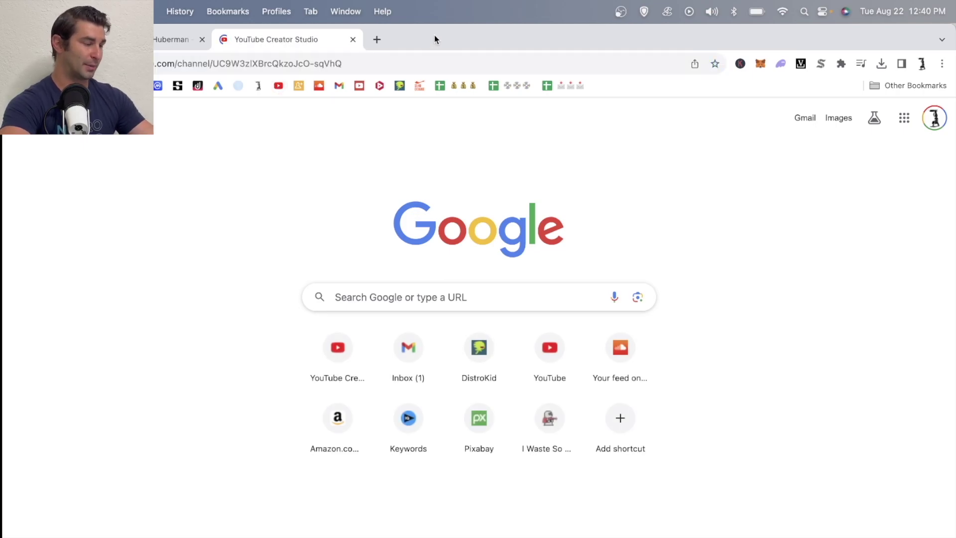
{"action": "left_click", "coordinate": [352, 39]}
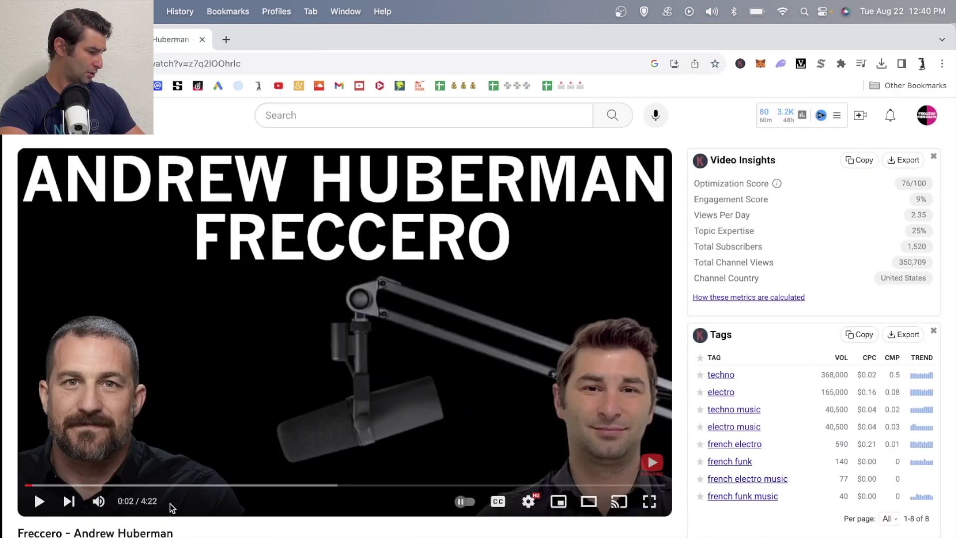
- Open the Freccero channel from the YouTube video page, close the video's tab, and show the channel's list of videos
{"action": "left_click", "coordinate": [70, 537], "text": "super"}
{"action": "left_click", "coordinate": [203, 40]}
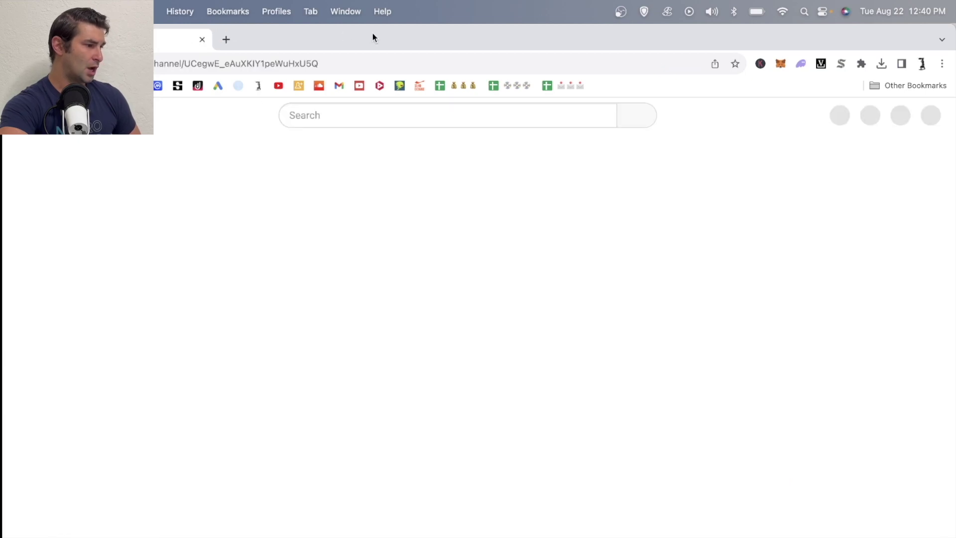
{"action": "left_click", "coordinate": [323, 381]}
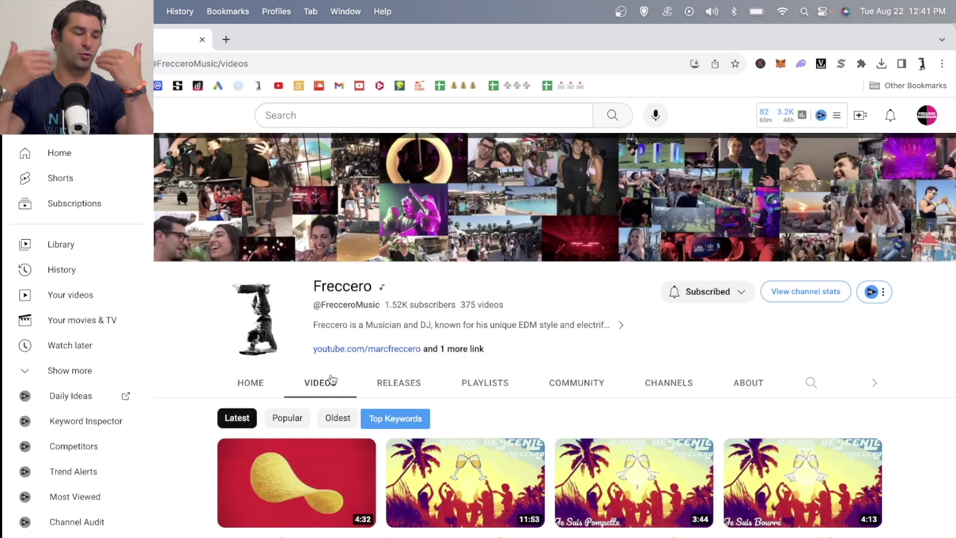
- Play the Freccero - Electric Forest video past its ad to examine its animated artwork, pausing and resuming it once
{"action": "scroll", "coordinate": [727, 382], "scroll_direction": "down", "scroll_amount": 4}
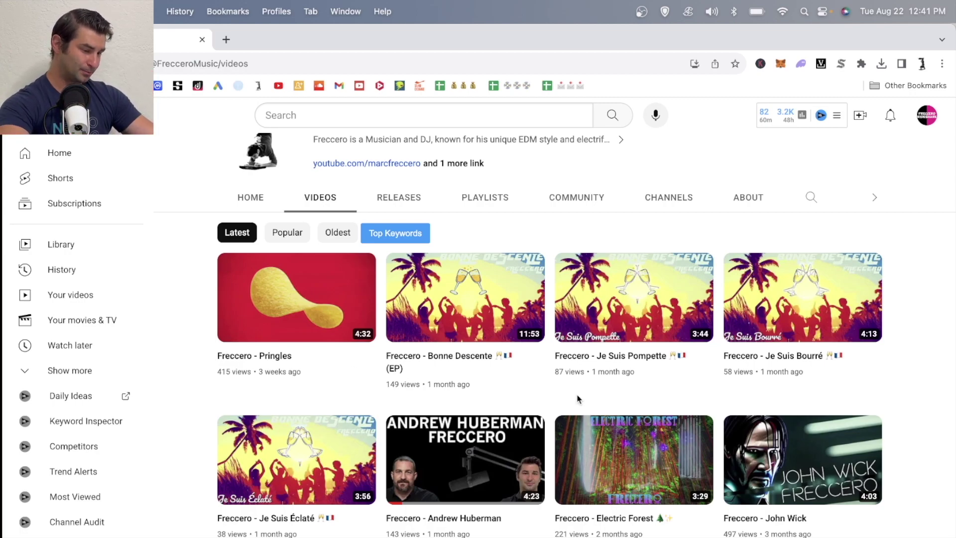
{"action": "scroll", "coordinate": [579, 399], "scroll_direction": "down", "scroll_amount": 2}
{"action": "left_click", "coordinate": [604, 443]}
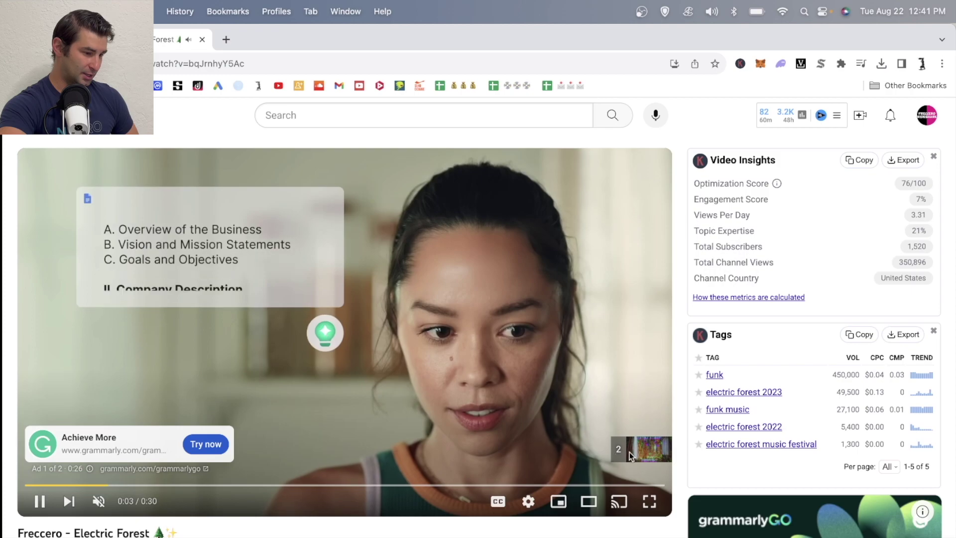
{"action": "left_click", "coordinate": [638, 450]}
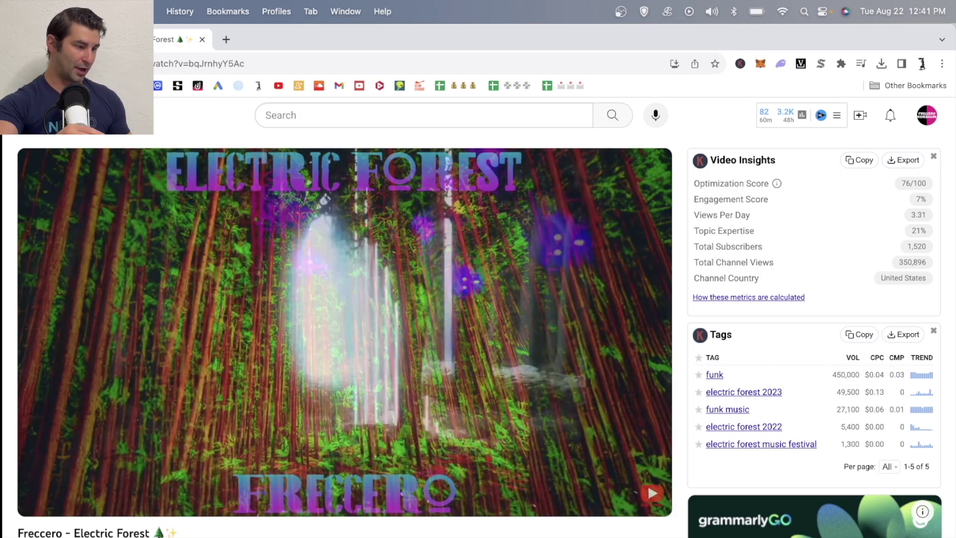
{"action": "mouse_move", "coordinate": [358, 284]}
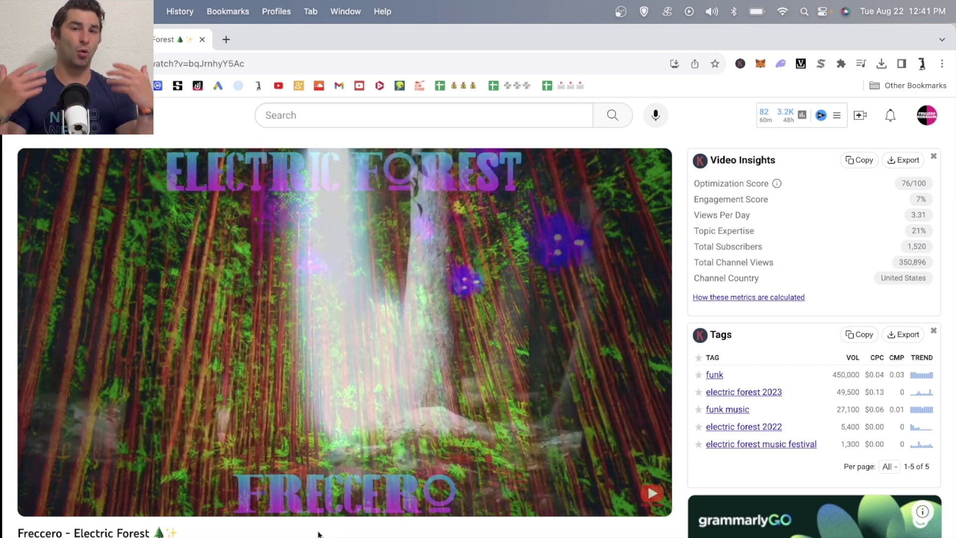
{"action": "key", "text": "space"}
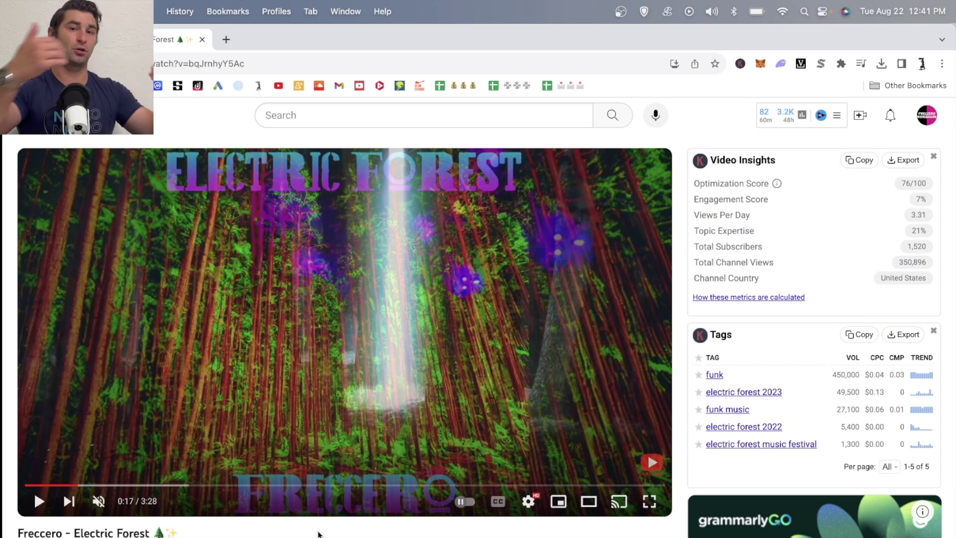
{"action": "left_click", "coordinate": [40, 501]}
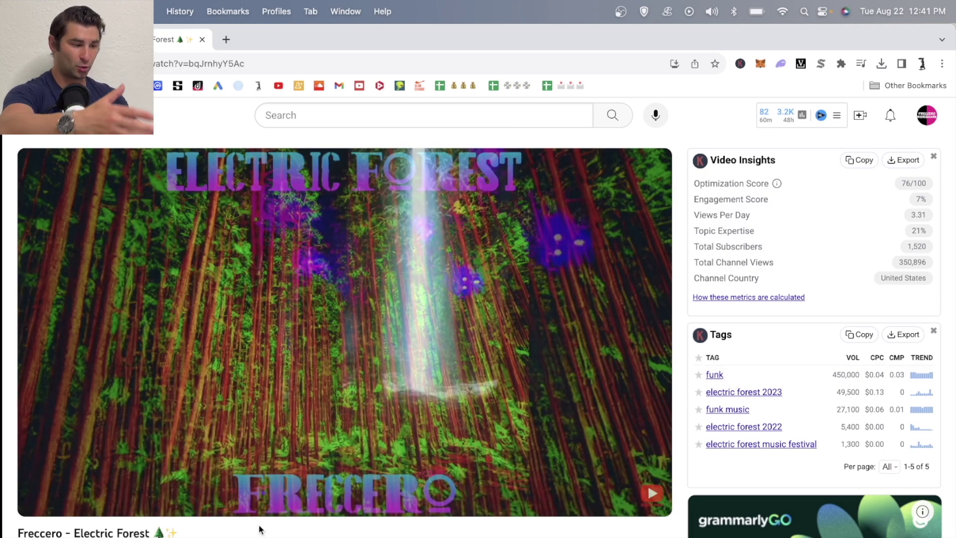
{"action": "mouse_move", "coordinate": [485, 310]}
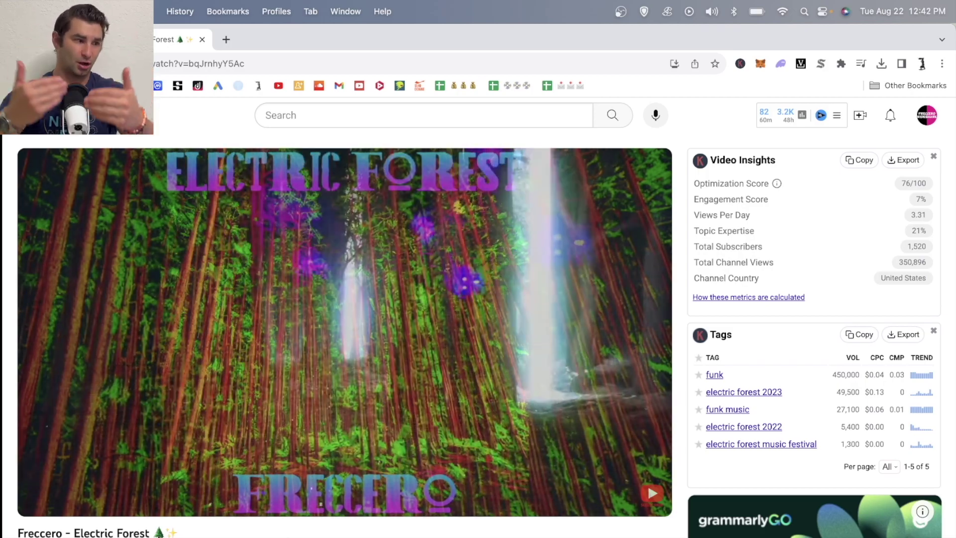
- Return to the Freccero channel's video list and play the Freccero - Brazil (Album) video
{"action": "key", "text": "super+bracketleft"}
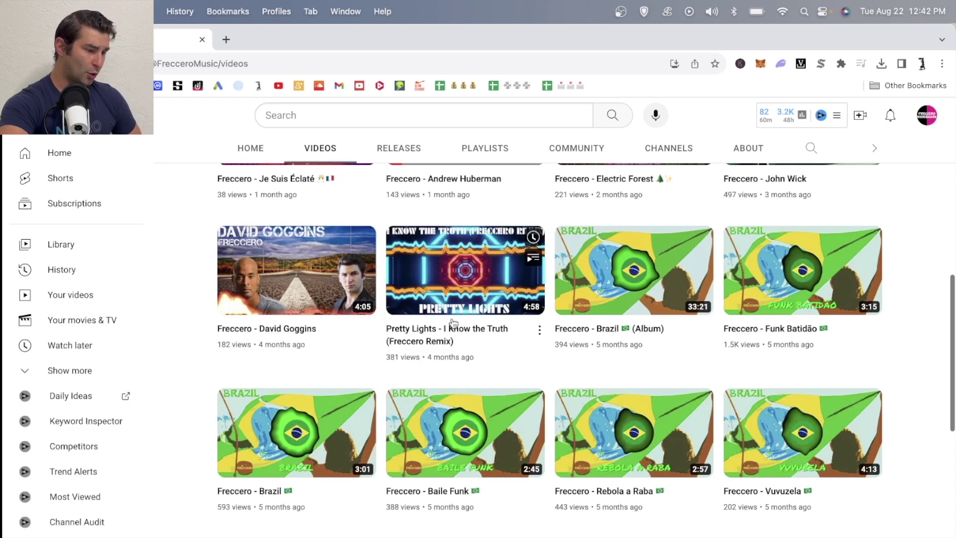
{"action": "scroll", "coordinate": [874, 364], "scroll_direction": "up", "scroll_amount": 1}
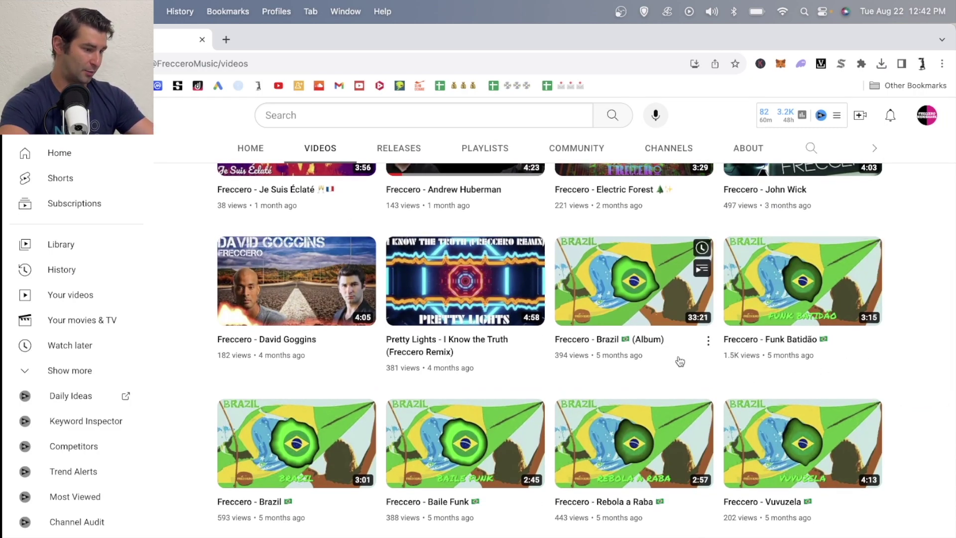
{"action": "left_click", "coordinate": [634, 339]}
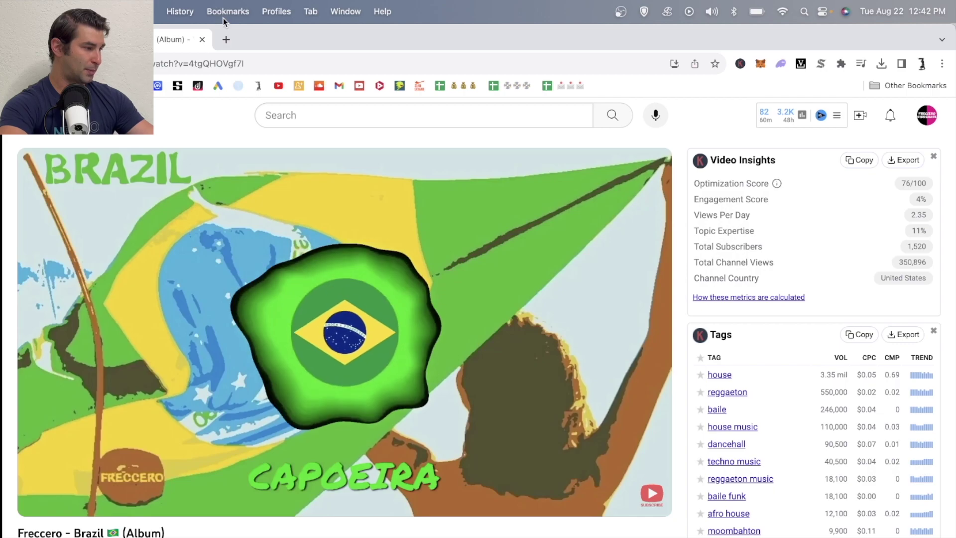
- Open Specterr's My Videos page in a new browser tab and look through the saved video projects
{"action": "left_click", "coordinate": [225, 39]}
{"action": "left_click", "coordinate": [137, 86]}
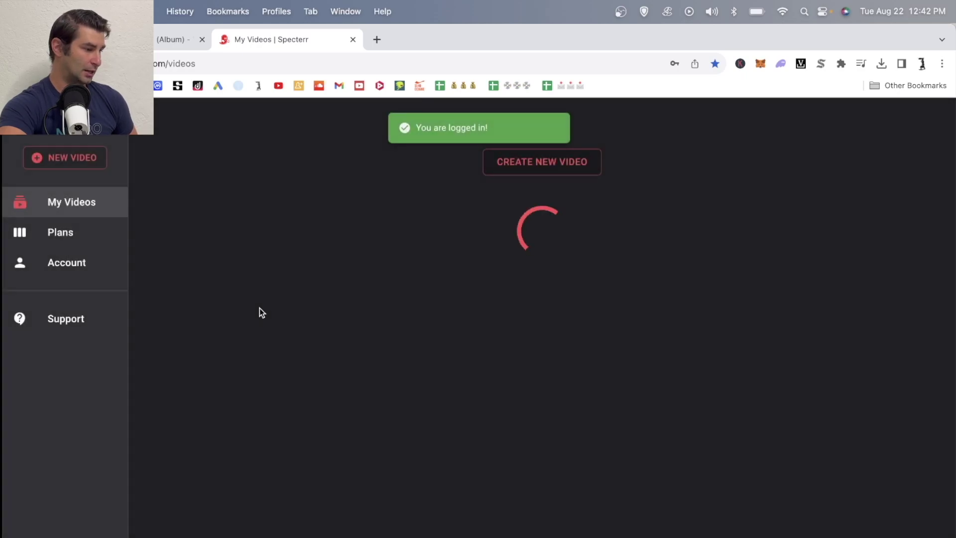
{"action": "scroll", "coordinate": [379, 307], "scroll_direction": "down", "scroll_amount": 2}
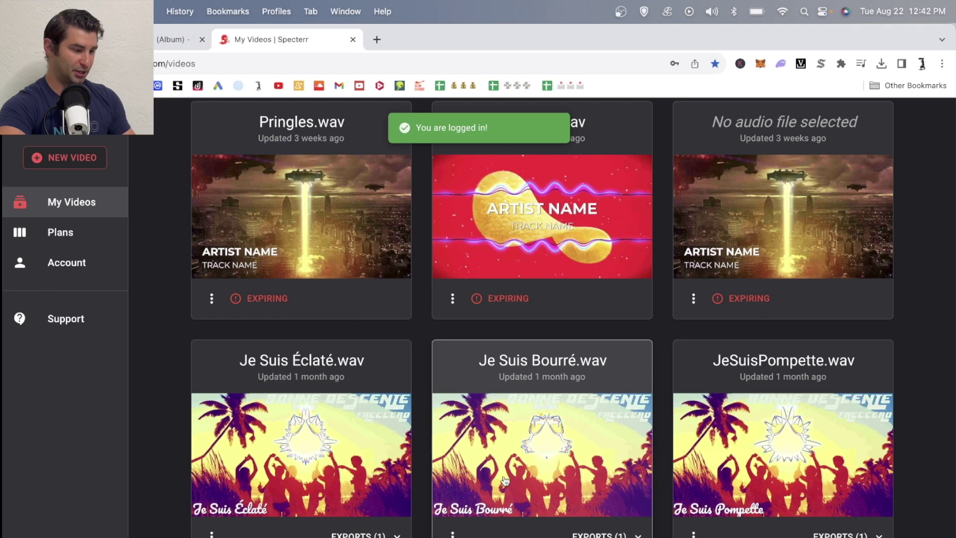
- Return to the Brazil (Album) video and skip ahead to the Rebola a Raba track to examine its animated artwork
{"action": "key", "text": "ctrl+shift+Tab"}
{"action": "left_click", "coordinate": [294, 486]}
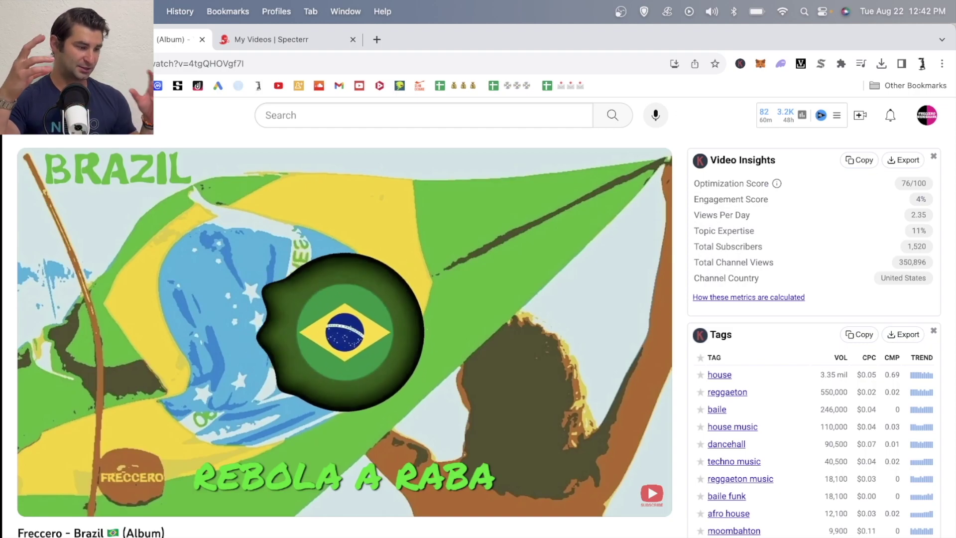
{"action": "mouse_move", "coordinate": [355, 402]}
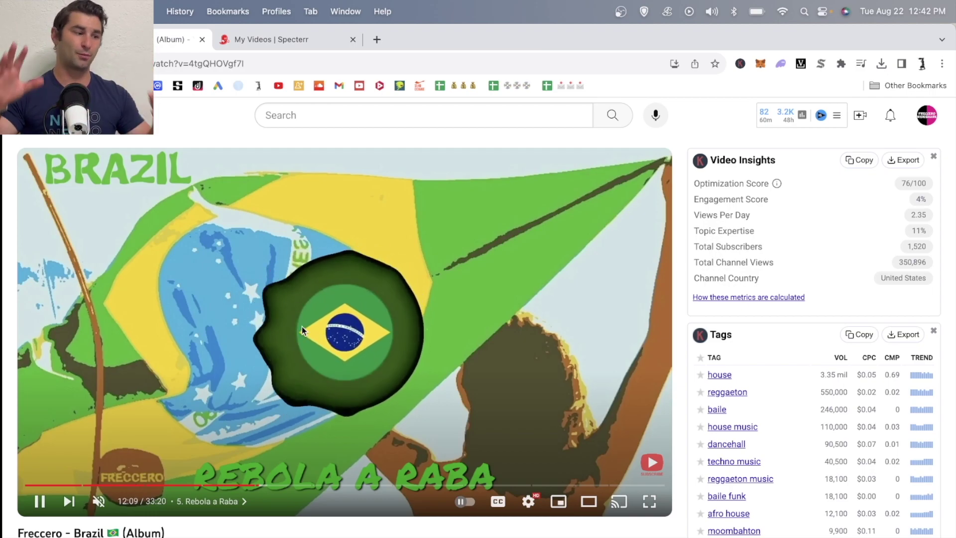
- Check the Specterr projects again, and go back to the Freccero channel on YouTube to look over its video list
{"action": "left_click", "coordinate": [271, 37]}
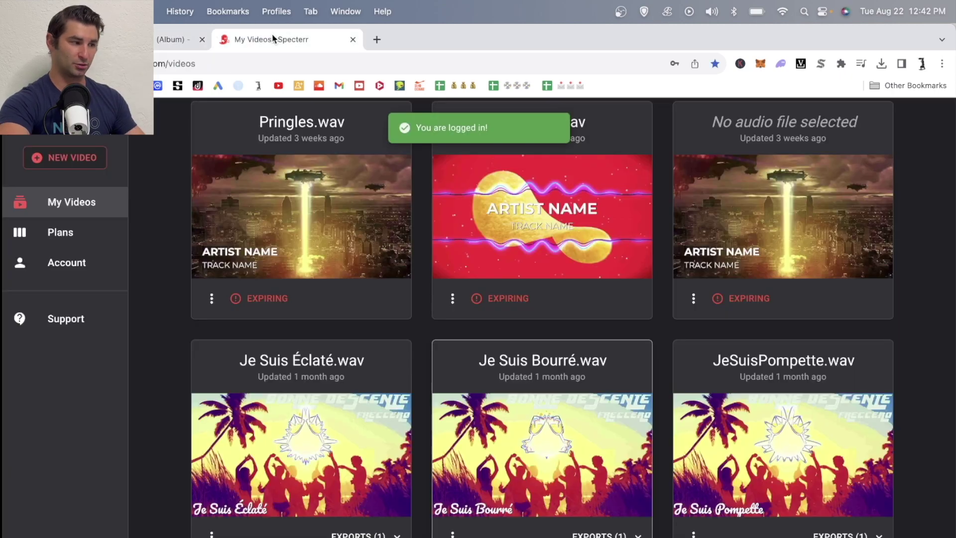
{"action": "left_click", "coordinate": [179, 39]}
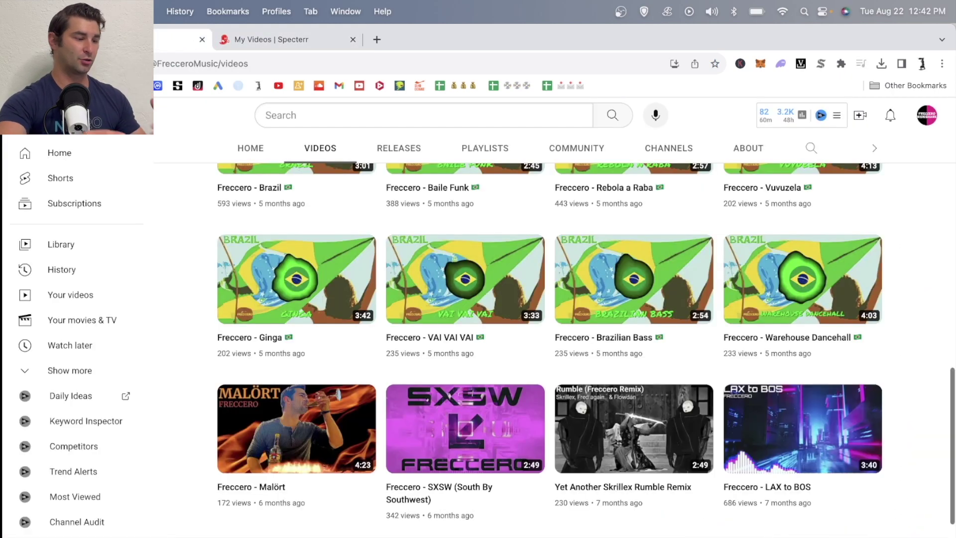
{"action": "scroll", "coordinate": [406, 314], "scroll_direction": "up", "scroll_amount": 10}
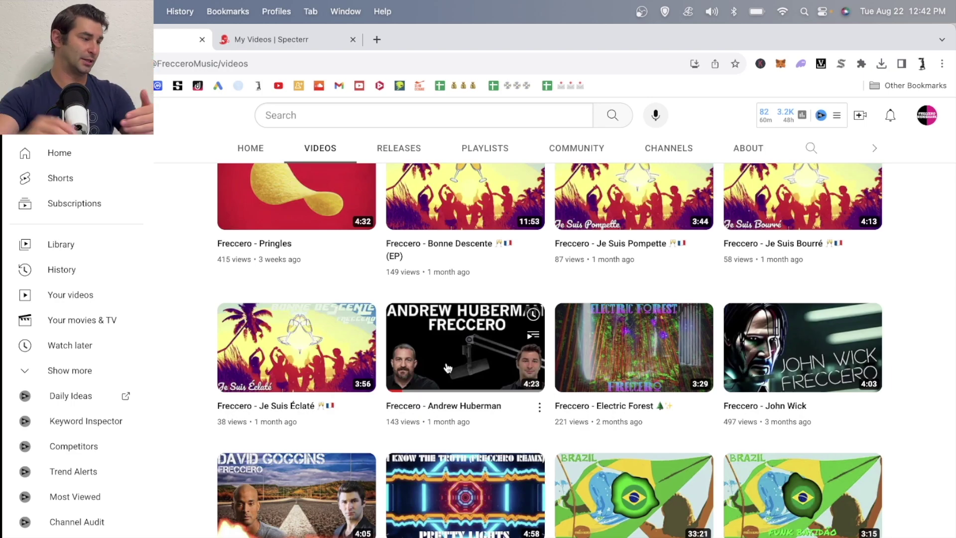
- Minimize the browser and bring up the My Movie 11 project in iMovie, shifting its window to the right
{"action": "double_click", "coordinate": [504, 36]}
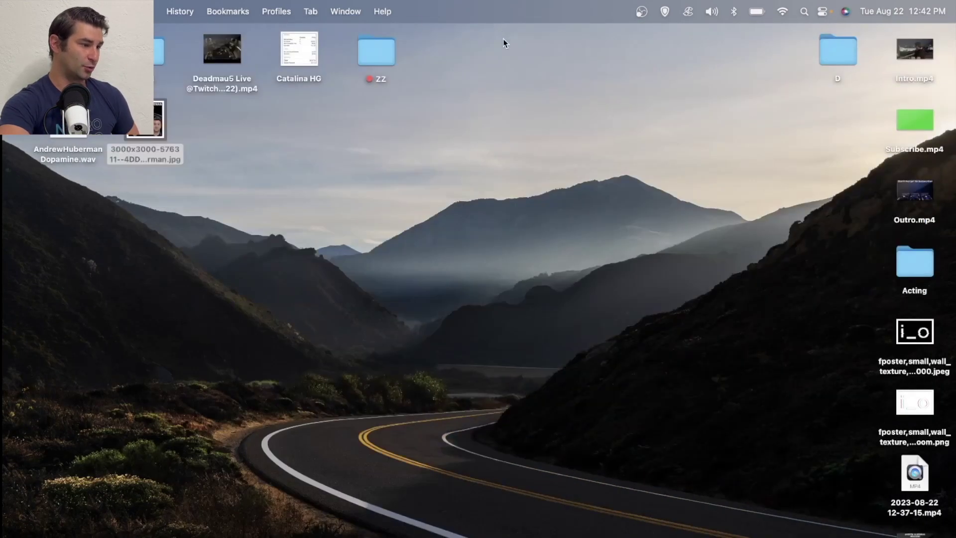
{"action": "left_click", "coordinate": [745, 531]}
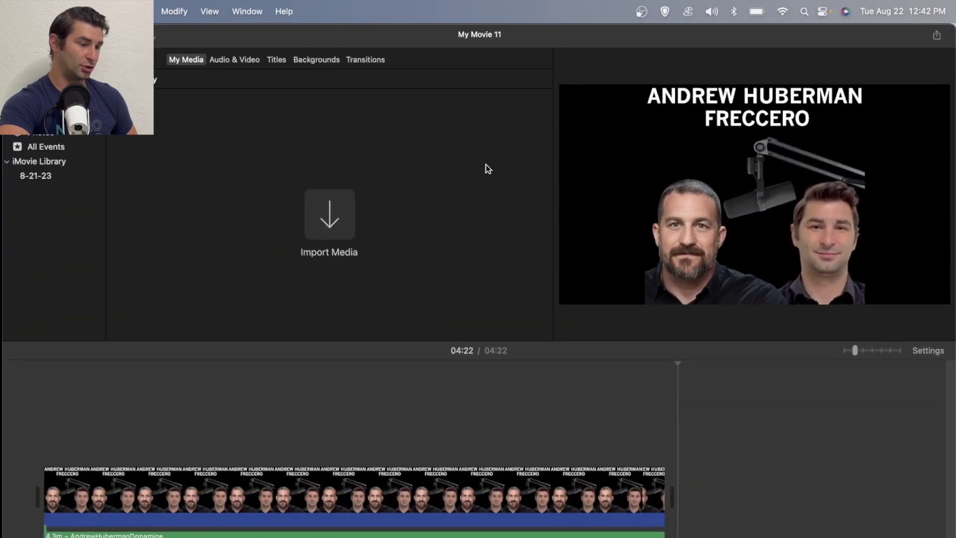
{"action": "left_click_drag", "start_coordinate": [312, 35], "coordinate": [417, 35]}
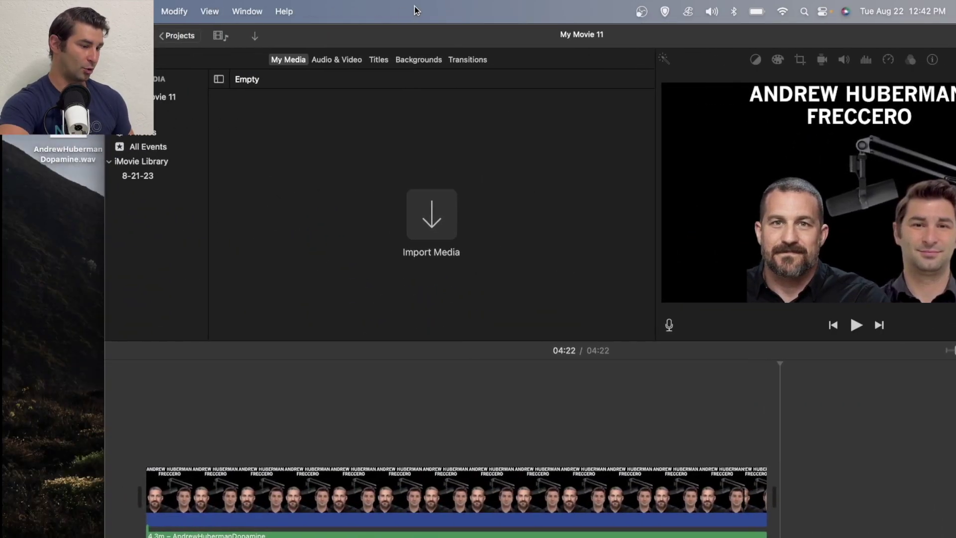